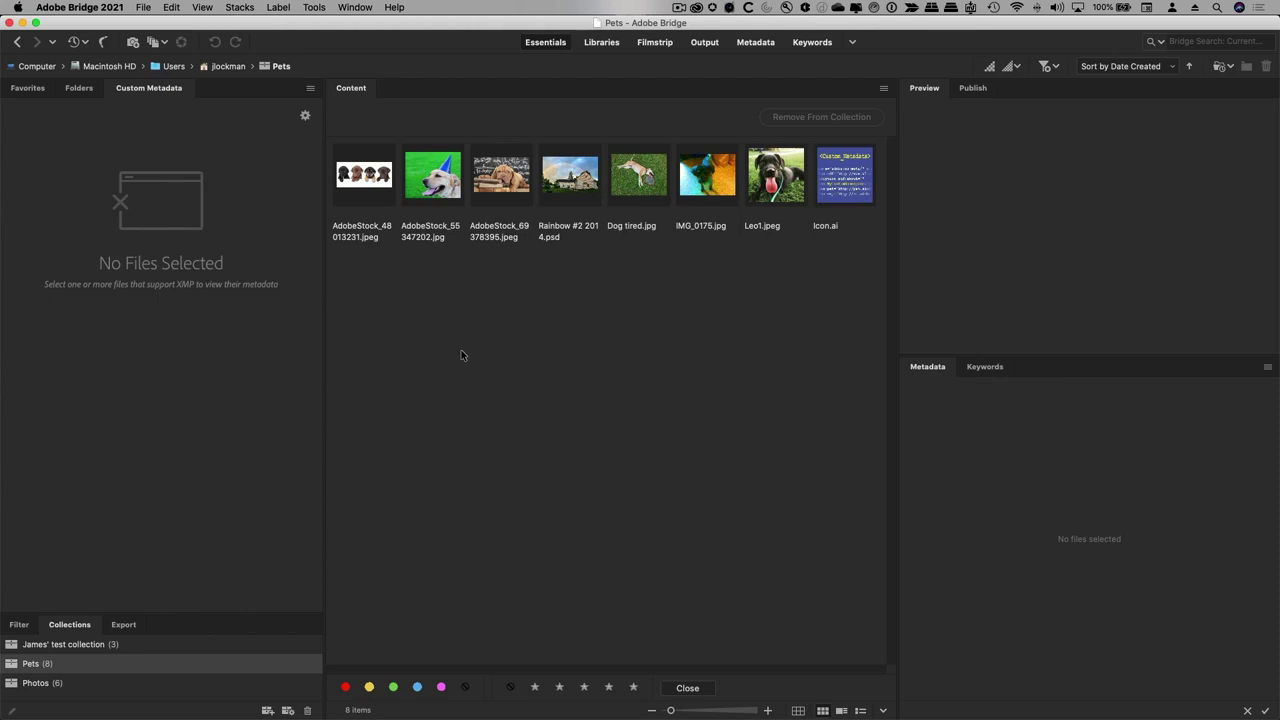
# Open the list of panels and extensions, then dismiss it
pyautogui.click(355, 8)
pyautogui.moveTo(368, 60)
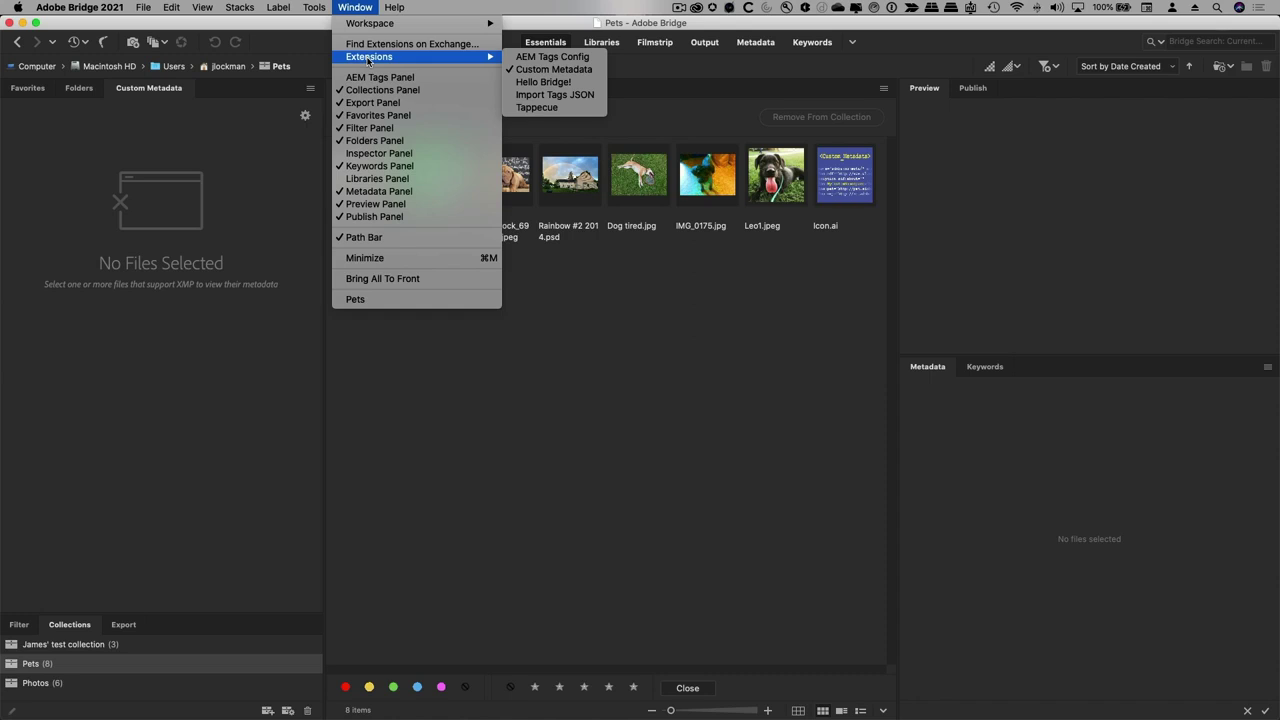
pyautogui.click(610, 412)
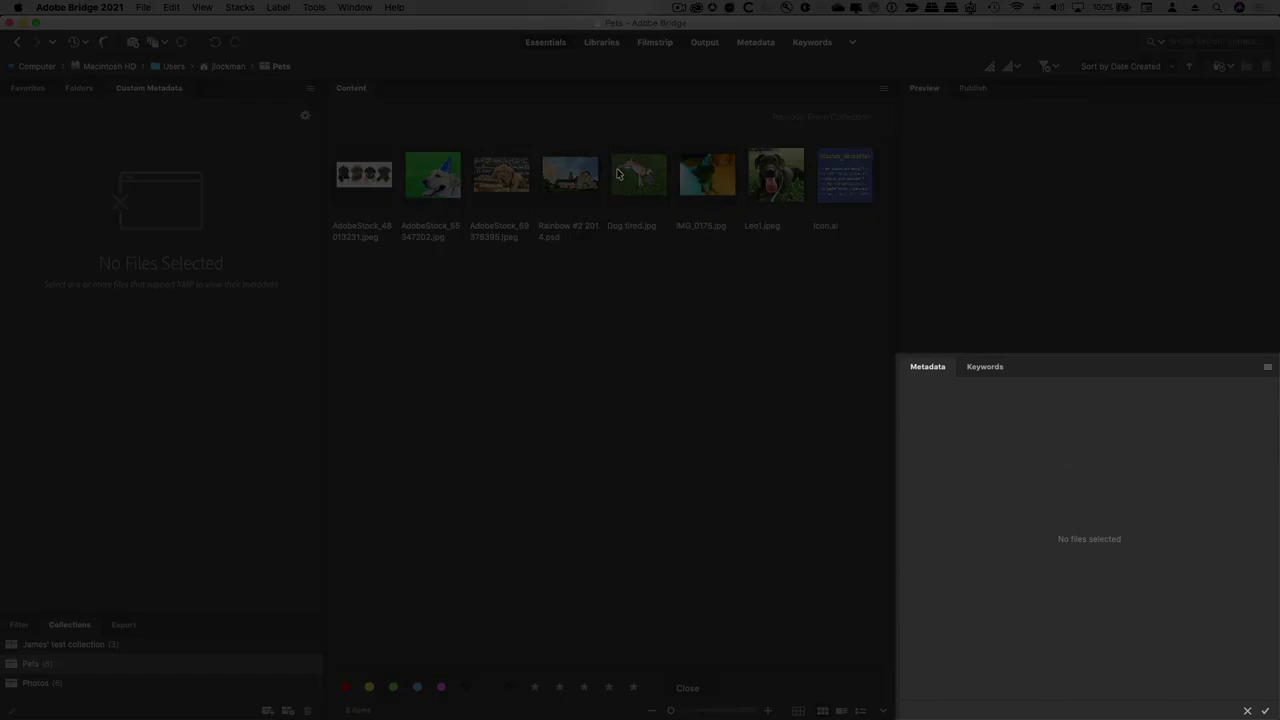
# Select Dog tired.jpg and browse its metadata, including headline 'Happy doggy!' and keywords dog, labrador
pyautogui.click(630, 175)
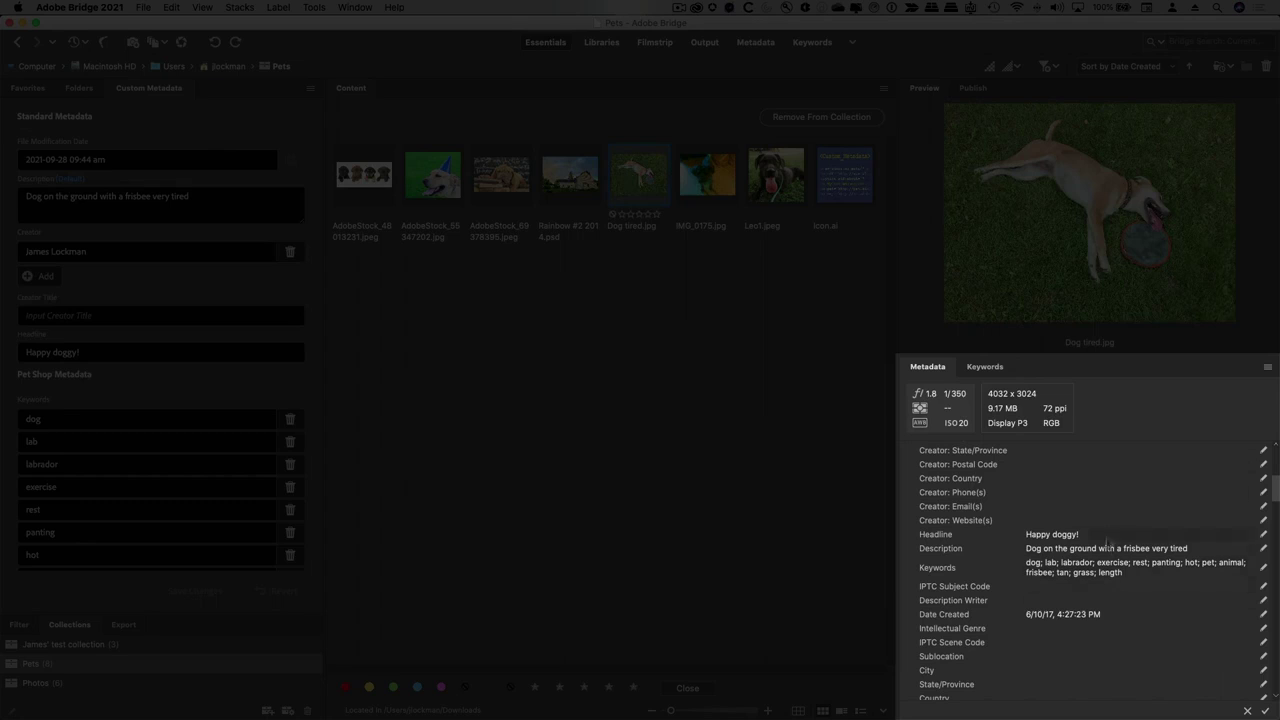
pyautogui.scroll(4, 1098, 605)
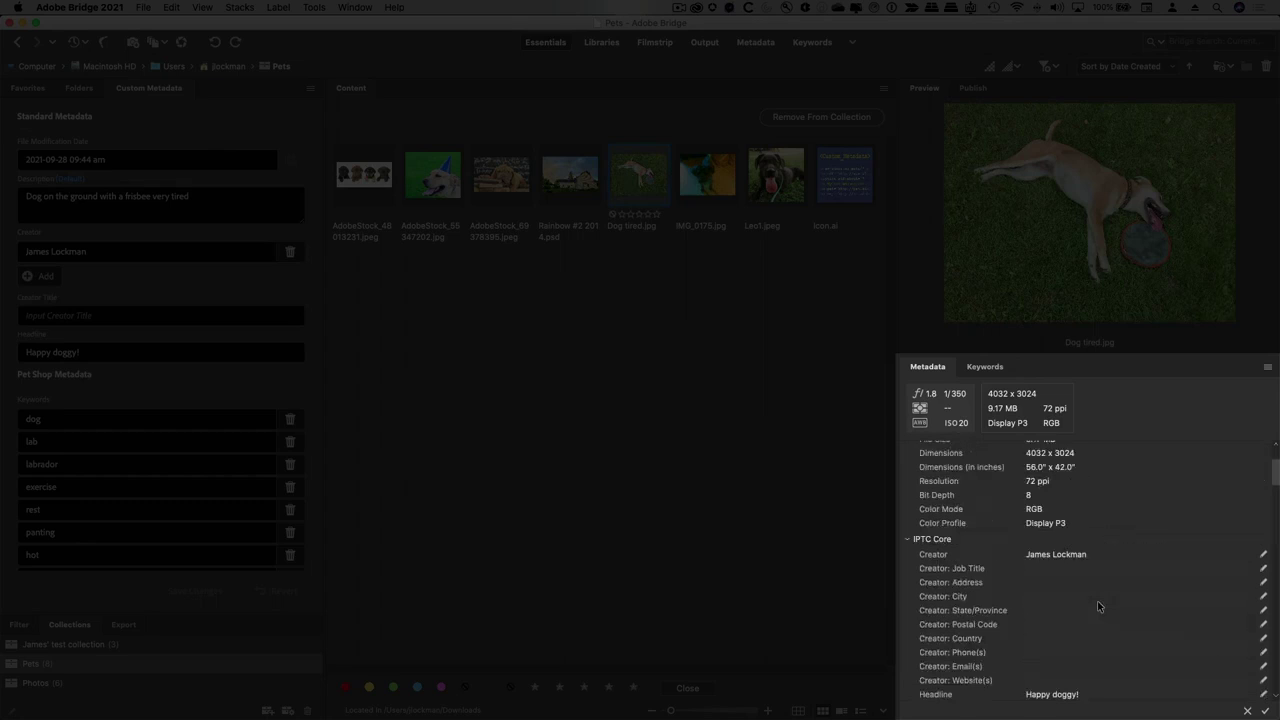
pyautogui.scroll(3, 1058, 549)
pyautogui.scroll(-10, 1058, 549)
pyautogui.scroll(5, 1058, 549)
pyautogui.scroll(-3, 1058, 549)
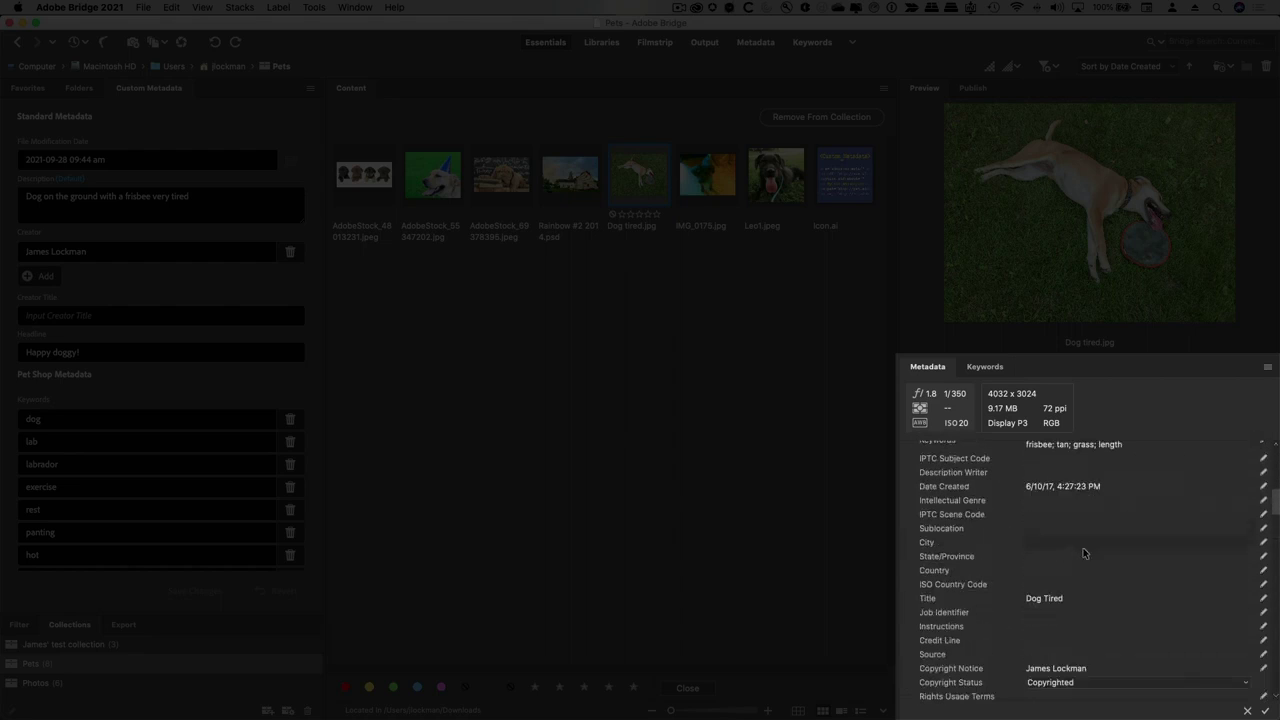
pyautogui.scroll(-15, 1083, 553)
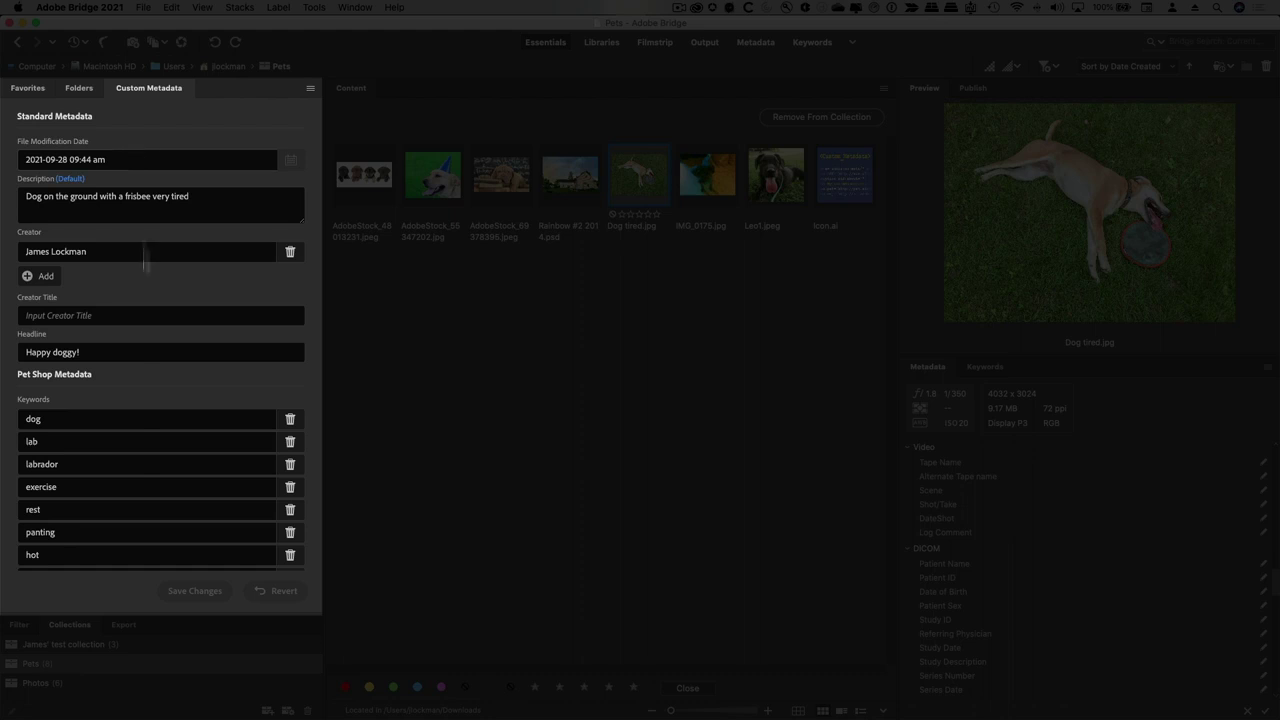
pyautogui.scroll(-3, 137, 465)
pyautogui.scroll(3, 137, 465)
pyautogui.scroll(-2, 206, 390)
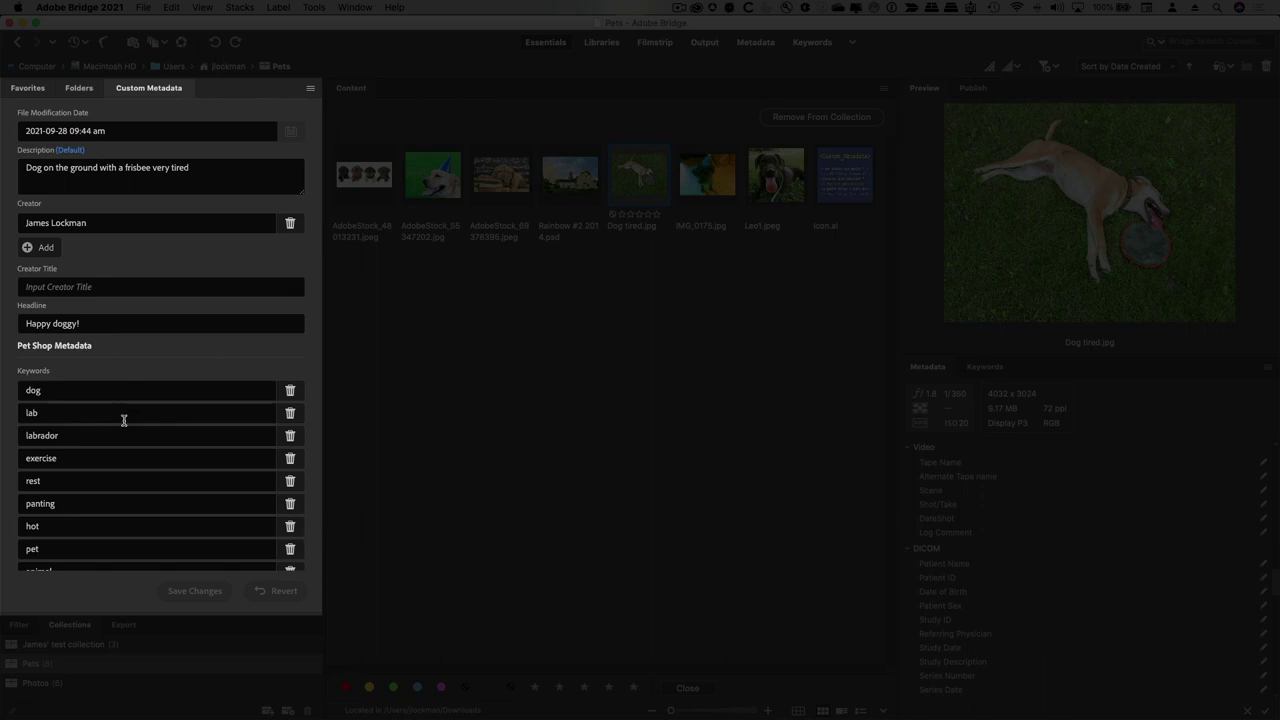
pyautogui.scroll(-5, 111, 351)
pyautogui.scroll(-10, 182, 565)
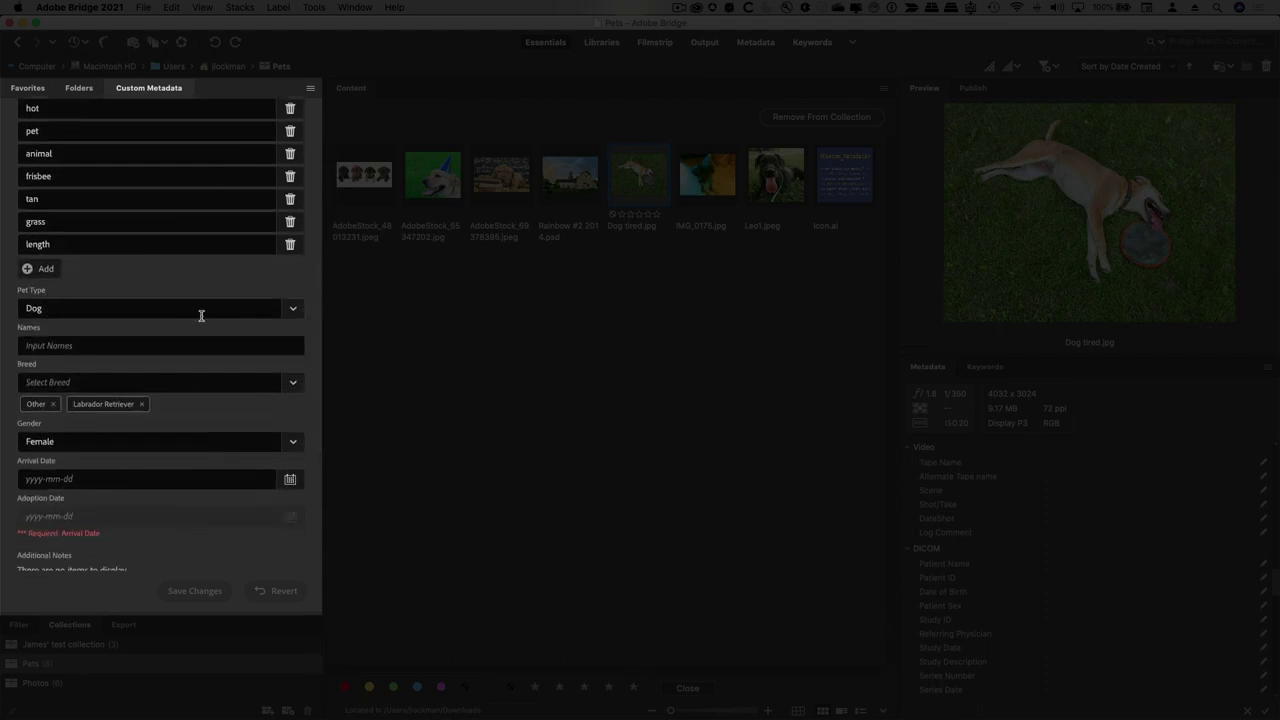
pyautogui.click(292, 310)
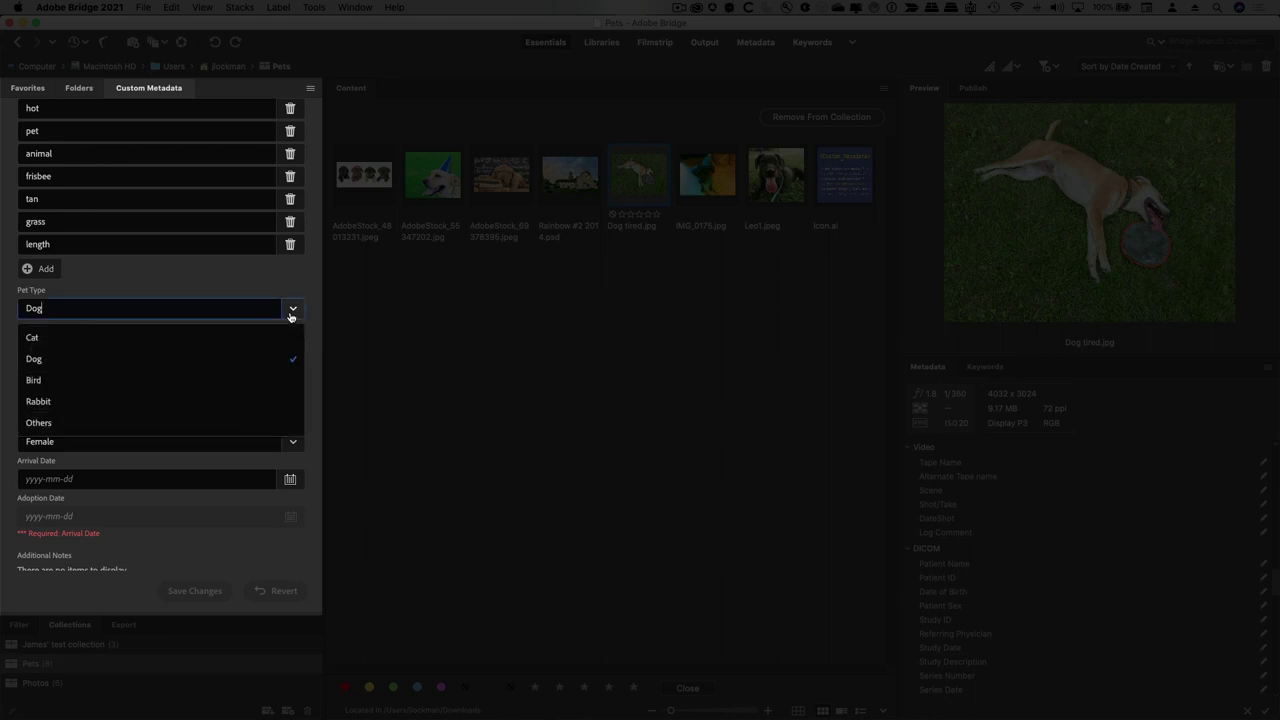
pyautogui.click(134, 338)
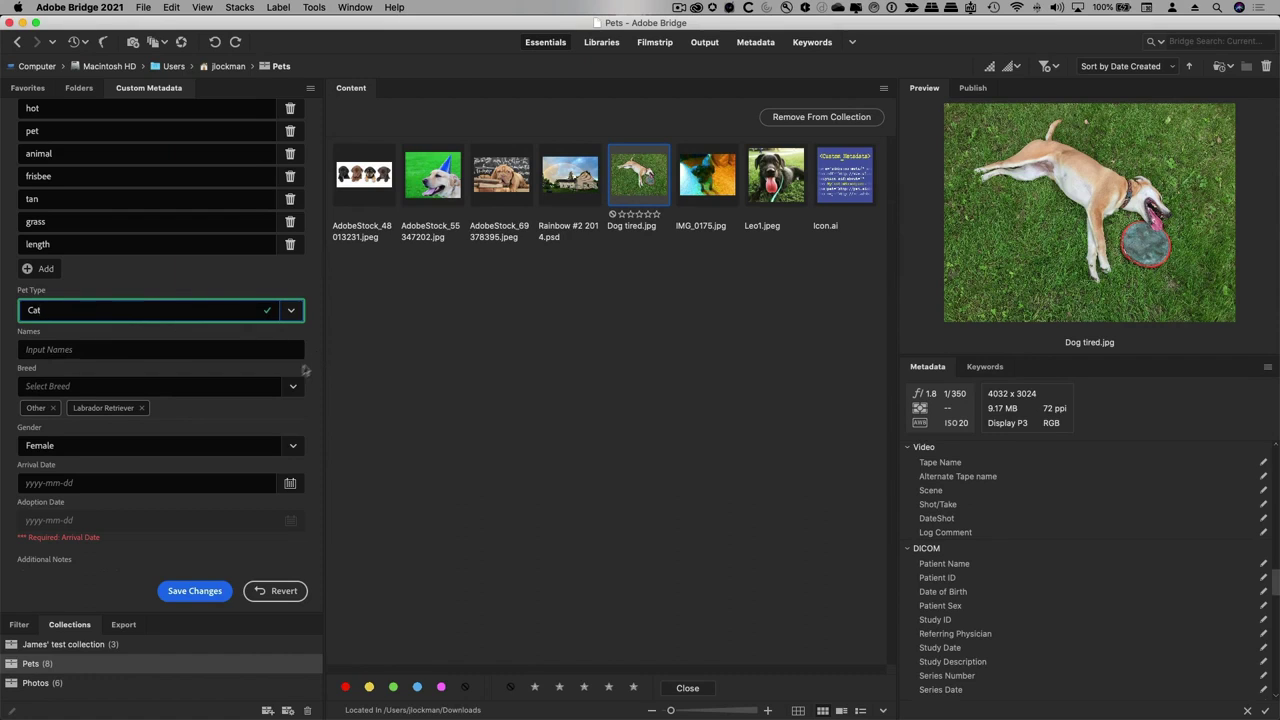
pyautogui.click(294, 385)
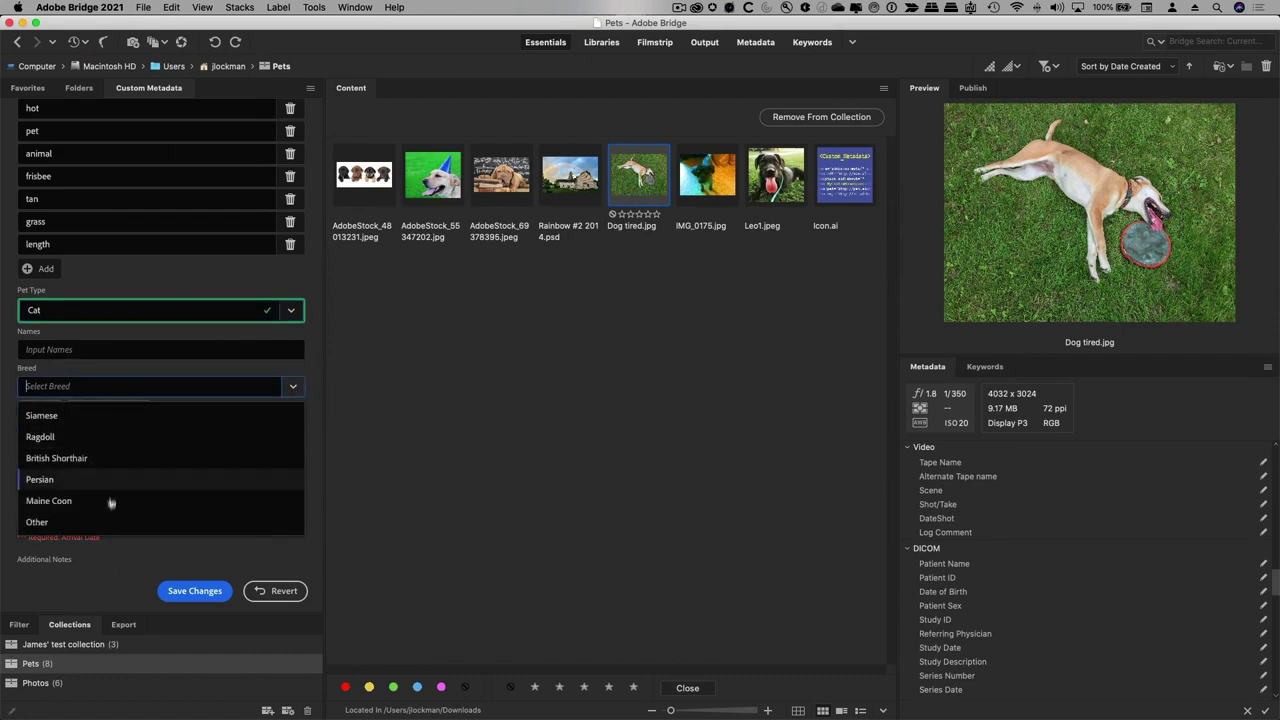
pyautogui.click(314, 340)
pyautogui.click(291, 310)
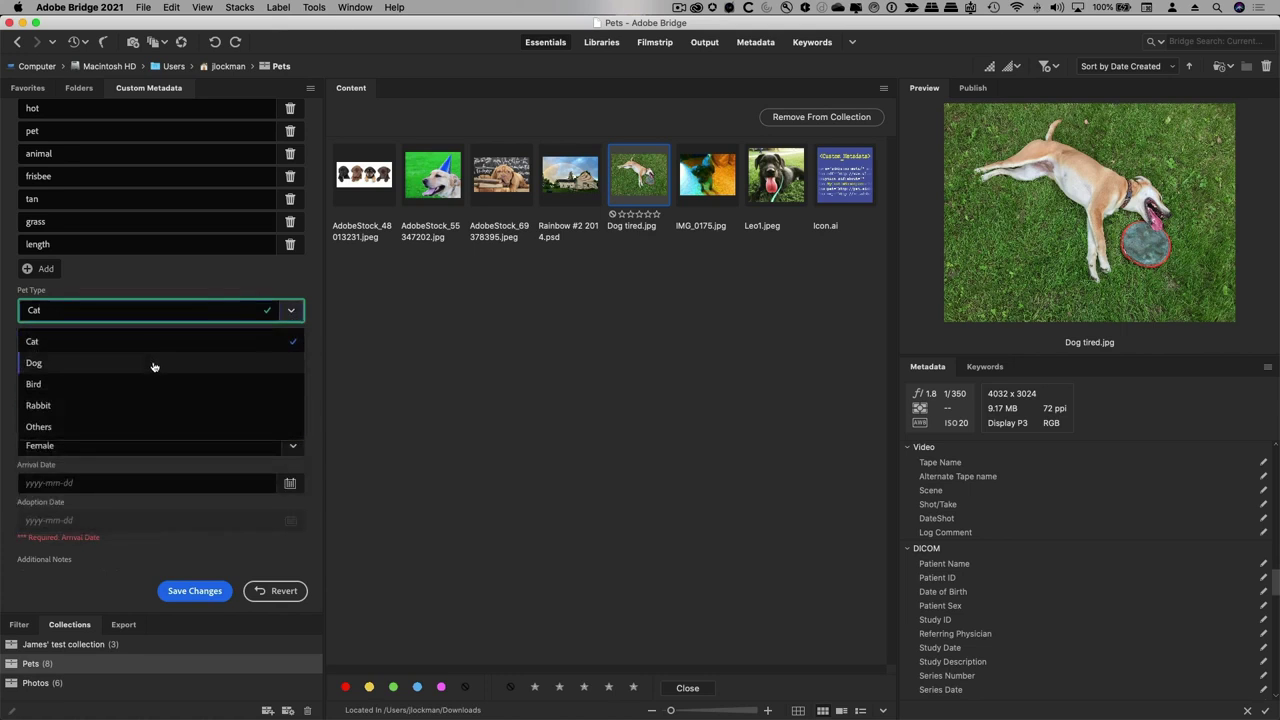
pyautogui.click(153, 366)
pyautogui.click(293, 382)
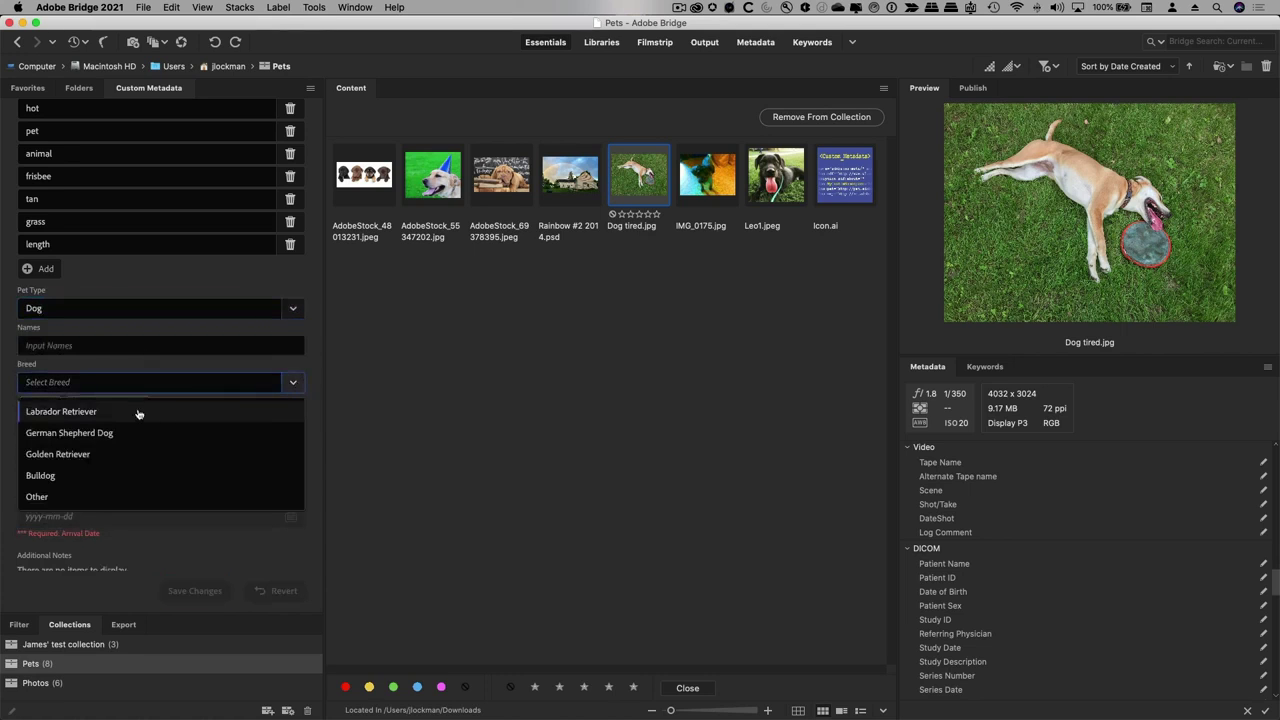
pyautogui.click(309, 321)
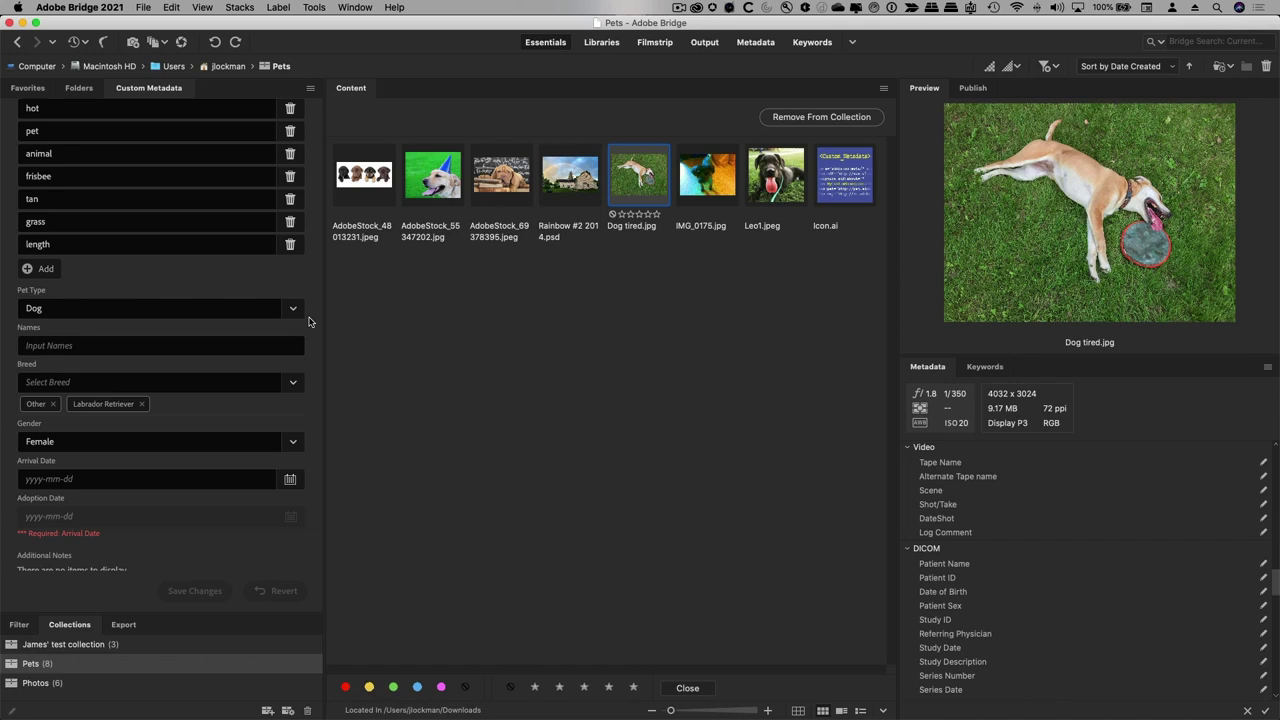
# Scroll to the top of Dog tired.jpg's metadata and select all of its Description text
pyautogui.scroll(-6, 309, 321)
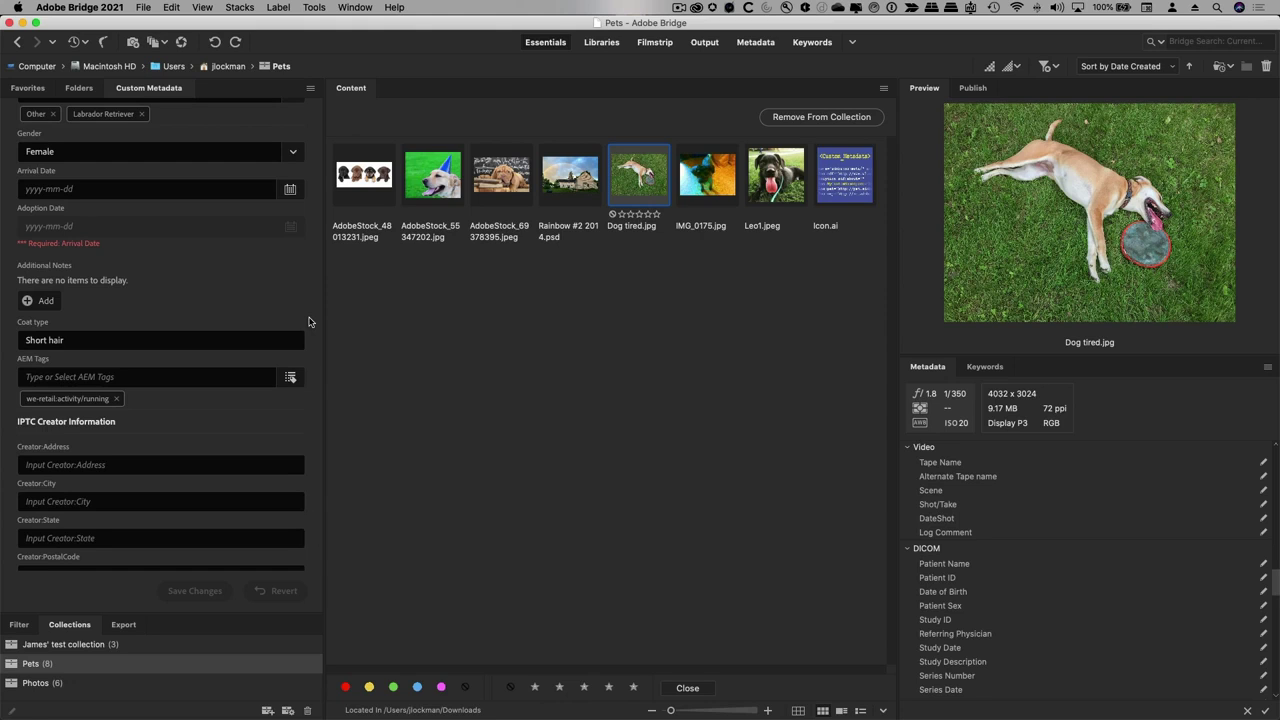
pyautogui.scroll(6, 309, 321)
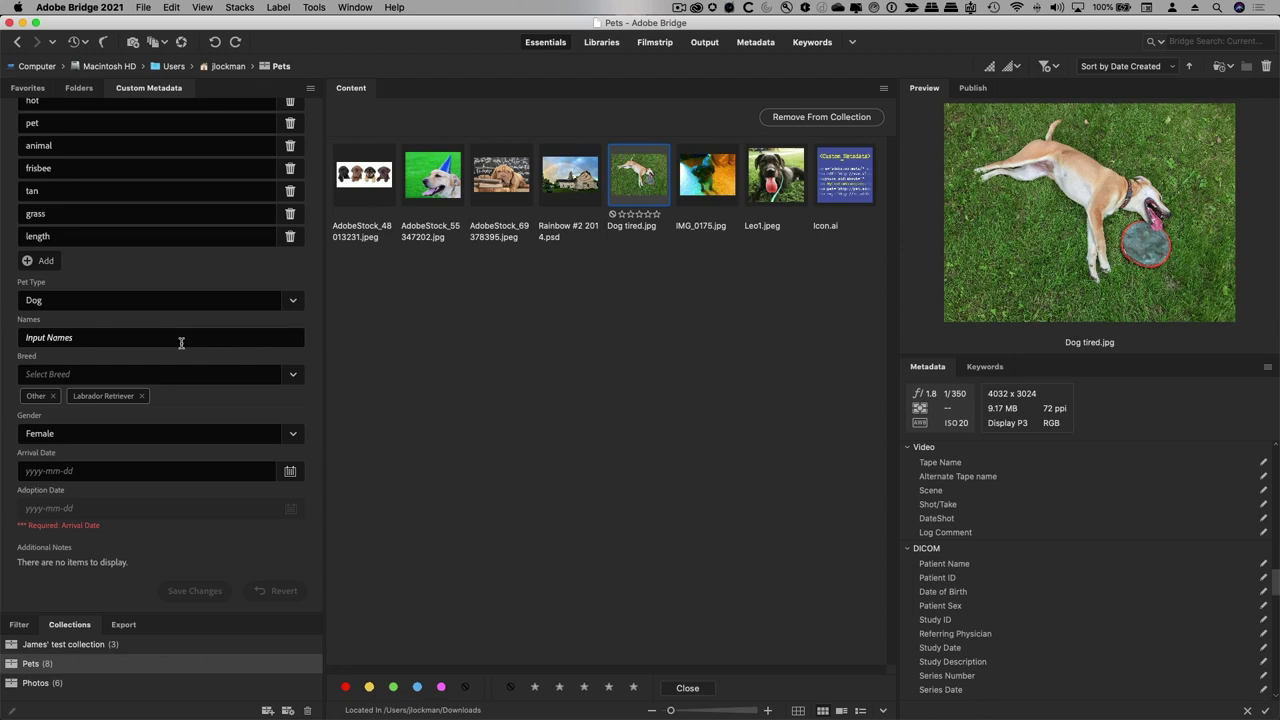
pyautogui.scroll(5, 223, 190)
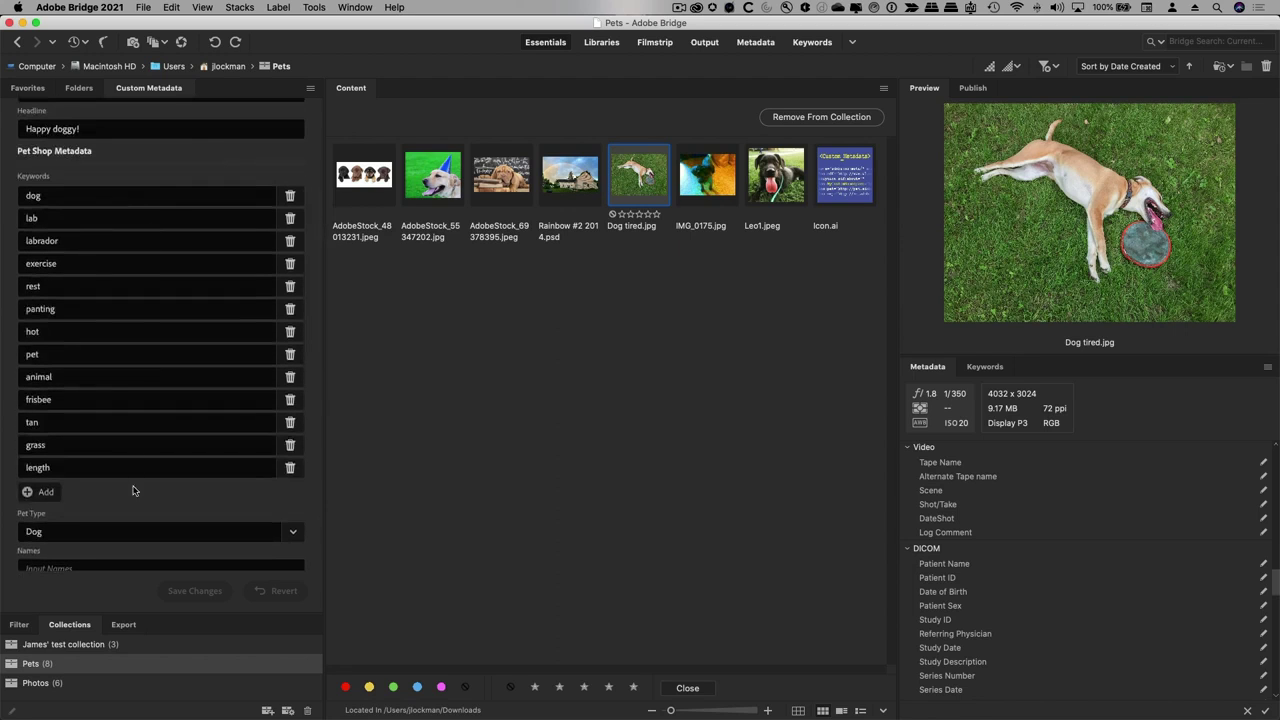
pyautogui.scroll(5, 134, 249)
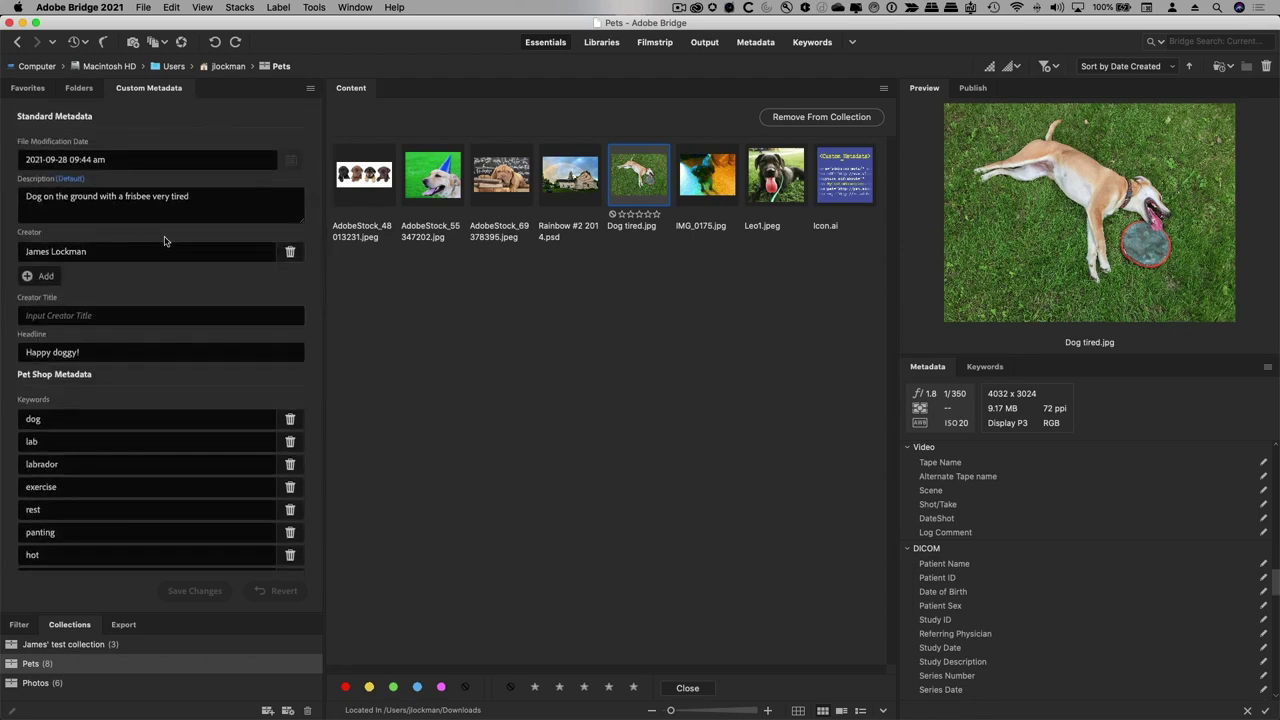
pyautogui.click(213, 197)
pyautogui.press('super+a')
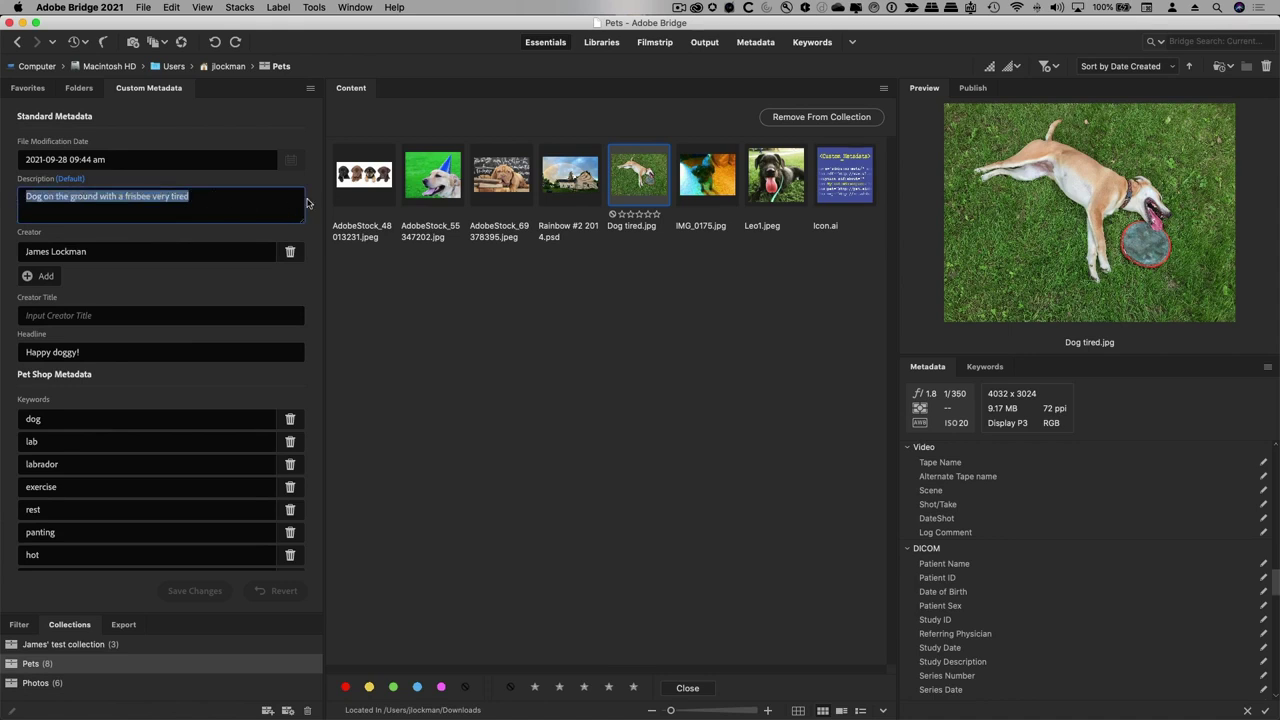
# Open the View Editor from the Custom Metadata panel's Settings
pyautogui.click(310, 89)
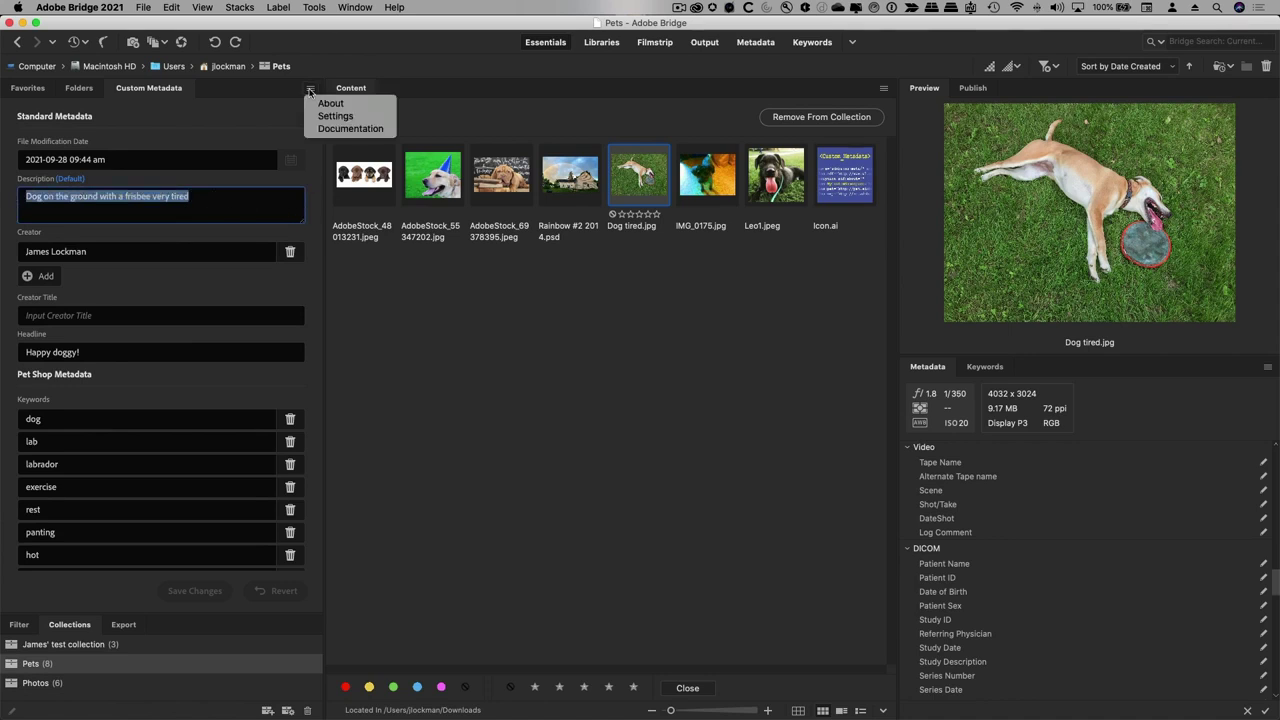
pyautogui.click(335, 116)
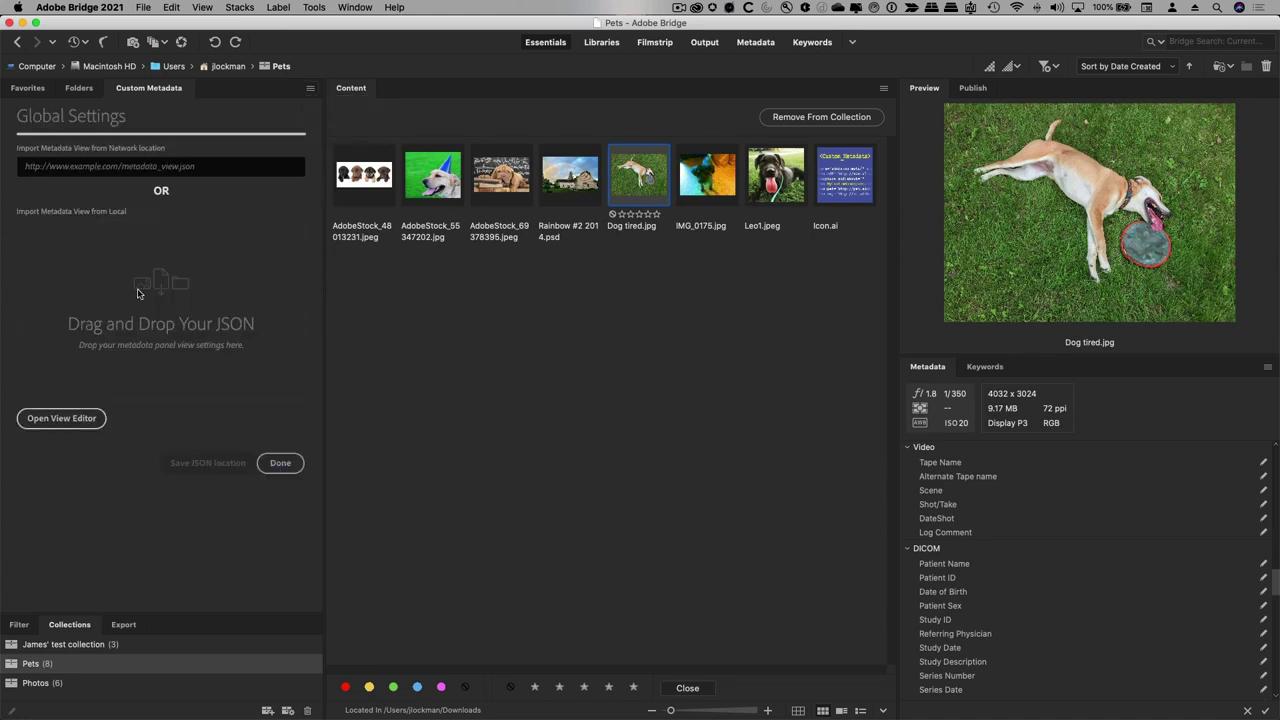
pyautogui.click(66, 420)
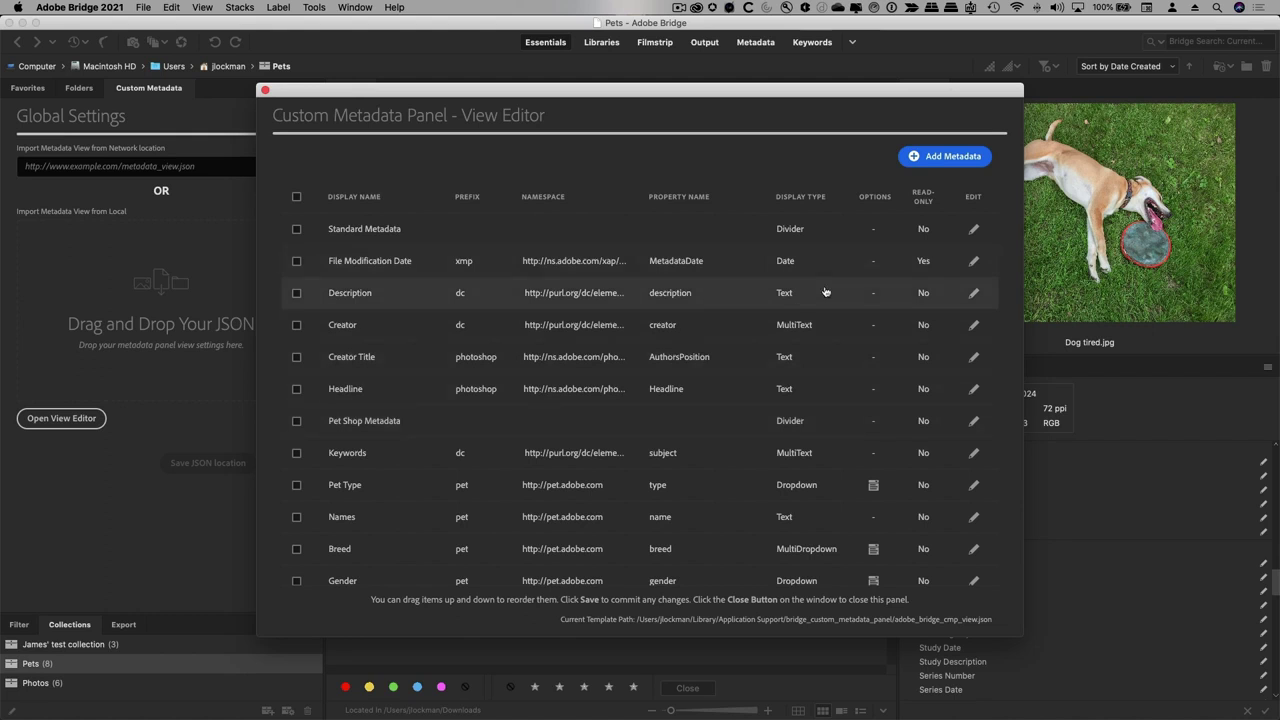
# Review the Description field's definition: Text type, dc prefix, namespace and property name description
pyautogui.click(973, 292)
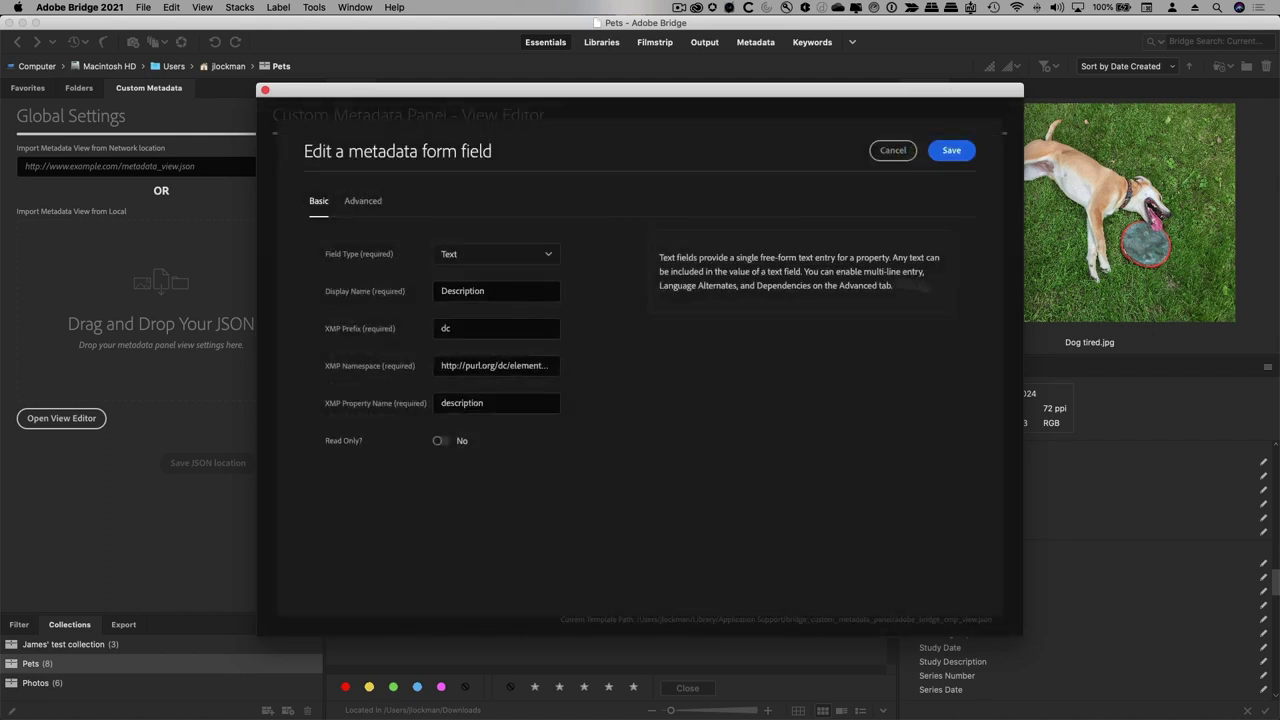
pyautogui.click(548, 254)
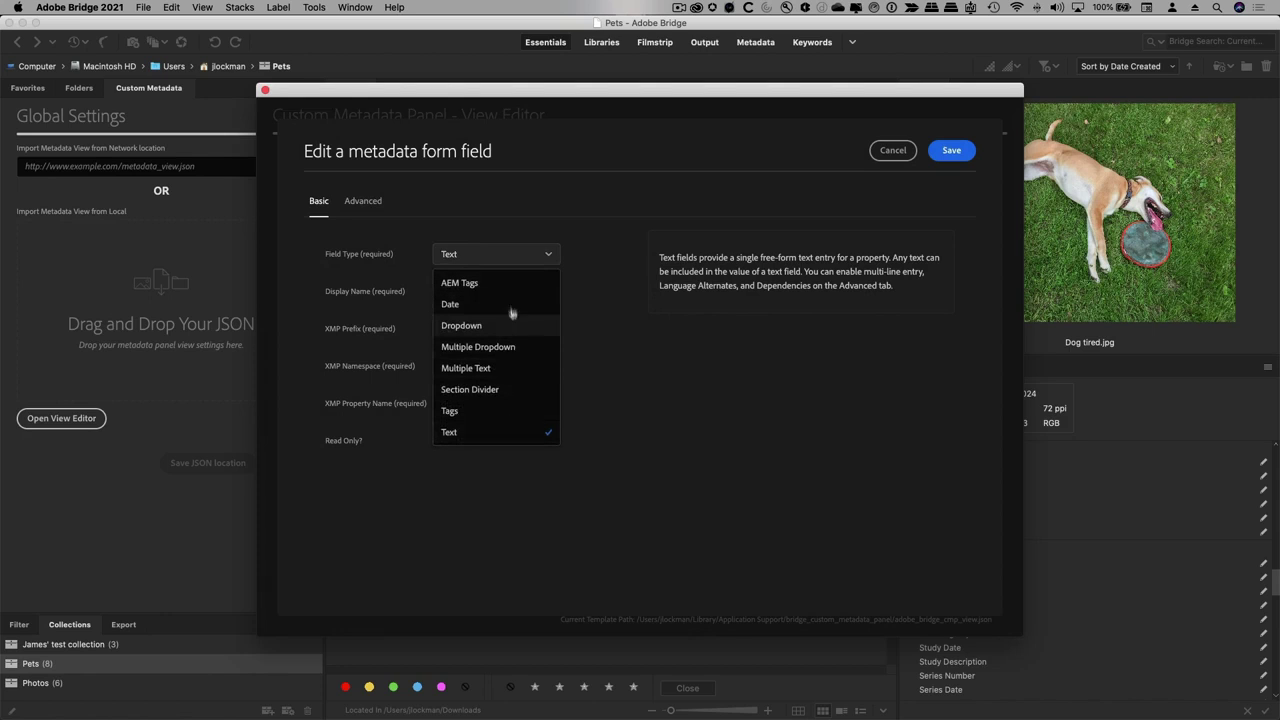
pyautogui.click(610, 287)
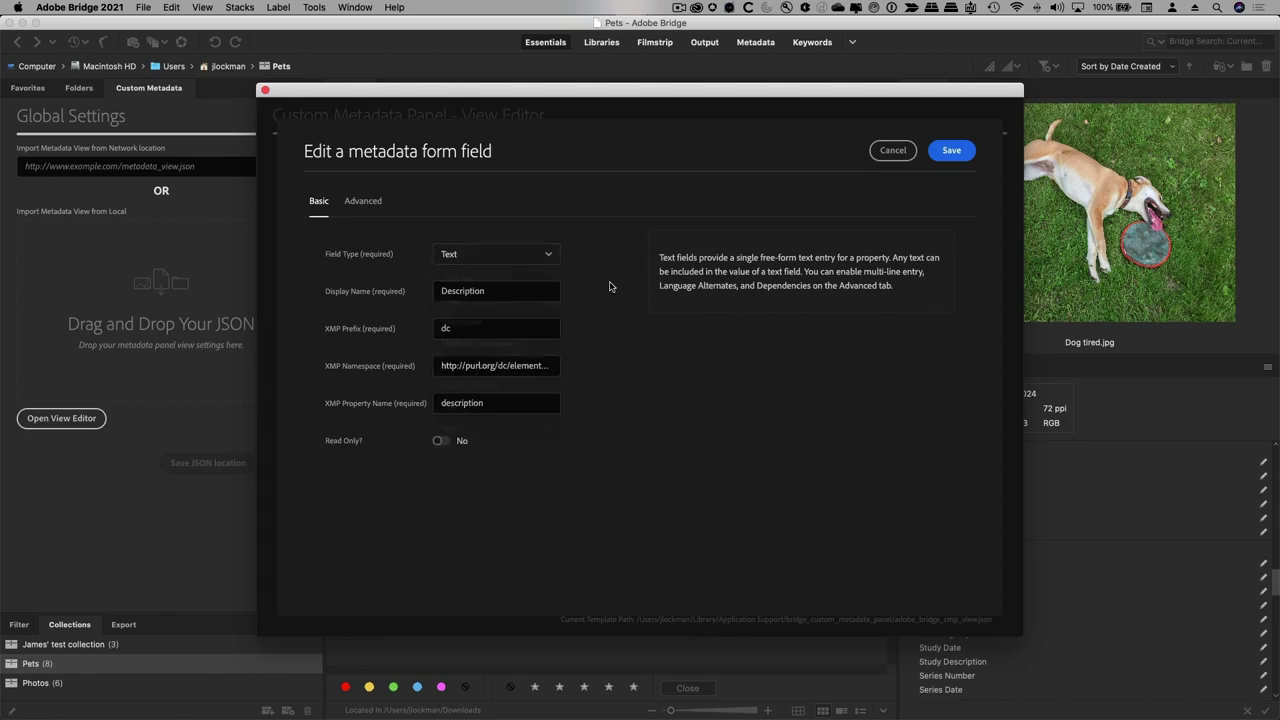
pyautogui.moveTo(500, 291); pyautogui.dragTo(398, 293)
pyautogui.moveTo(462, 325); pyautogui.dragTo(430, 327)
pyautogui.moveTo(488, 366); pyautogui.dragTo(569, 366)
pyautogui.click(646, 372)
pyautogui.moveTo(505, 400); pyautogui.dragTo(390, 403)
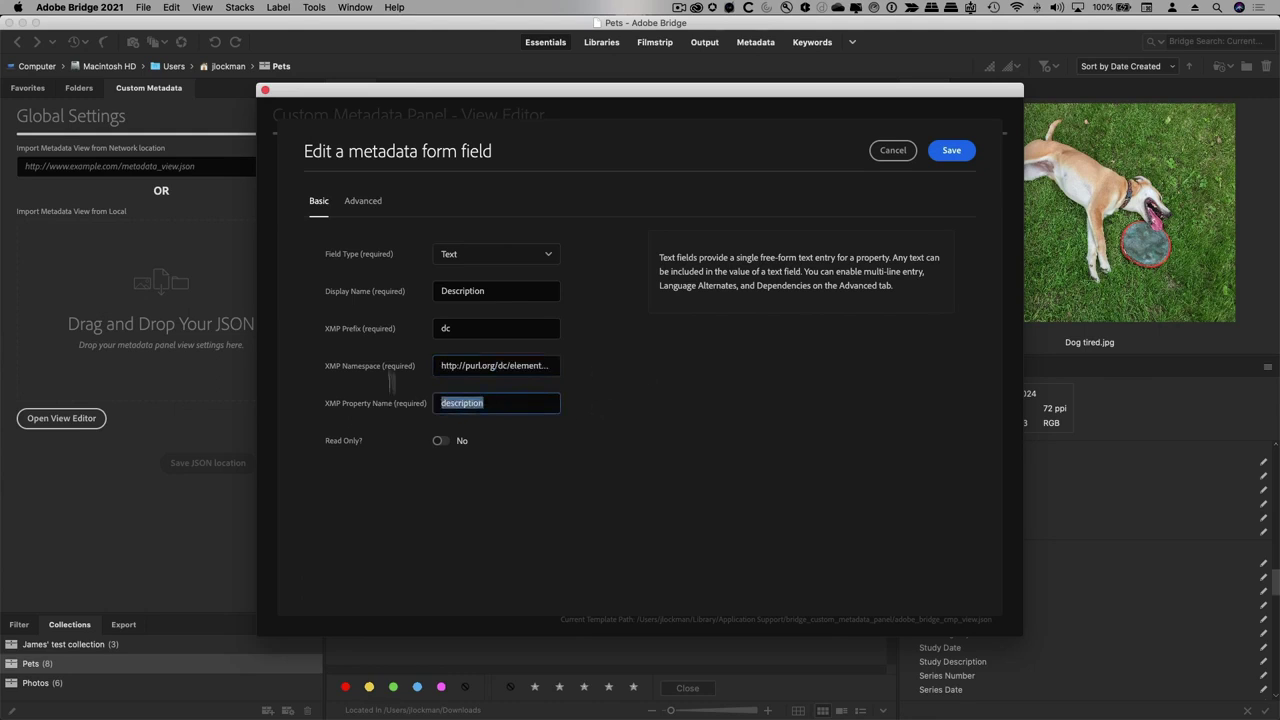
# Inspect the Description field's Language Alternative options, then cancel without changing anything
pyautogui.click(368, 205)
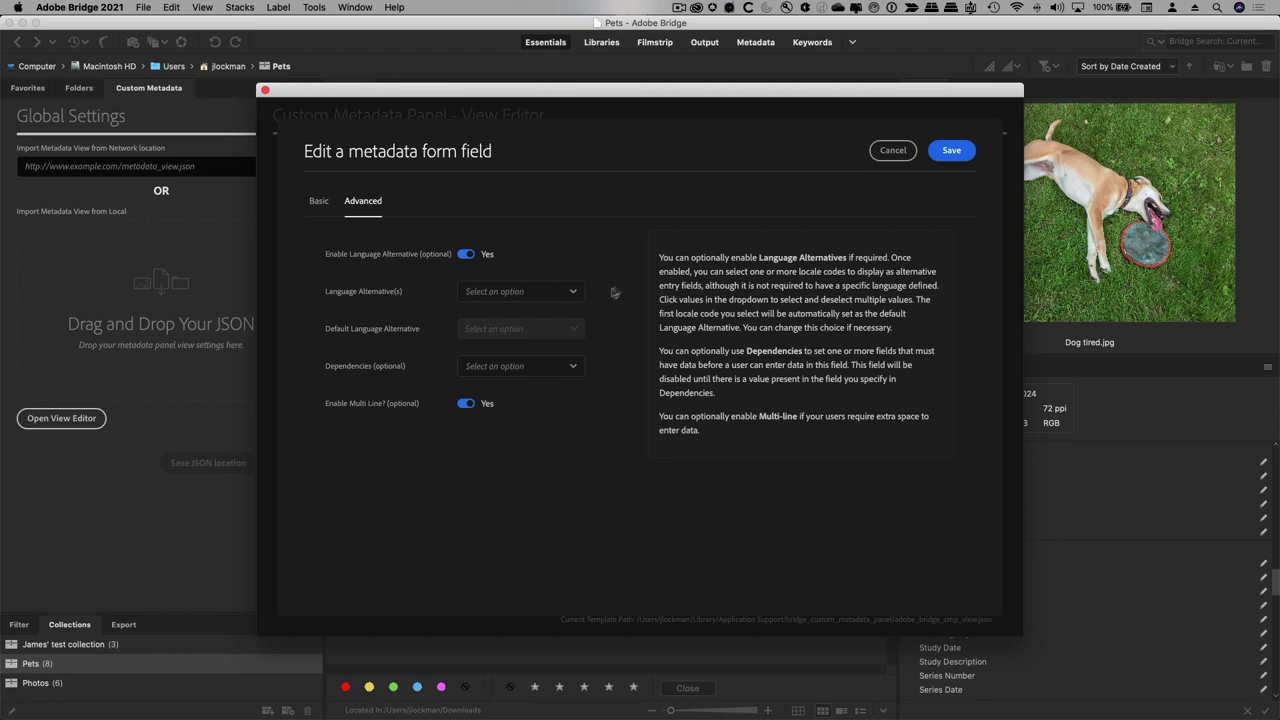
pyautogui.click(571, 291)
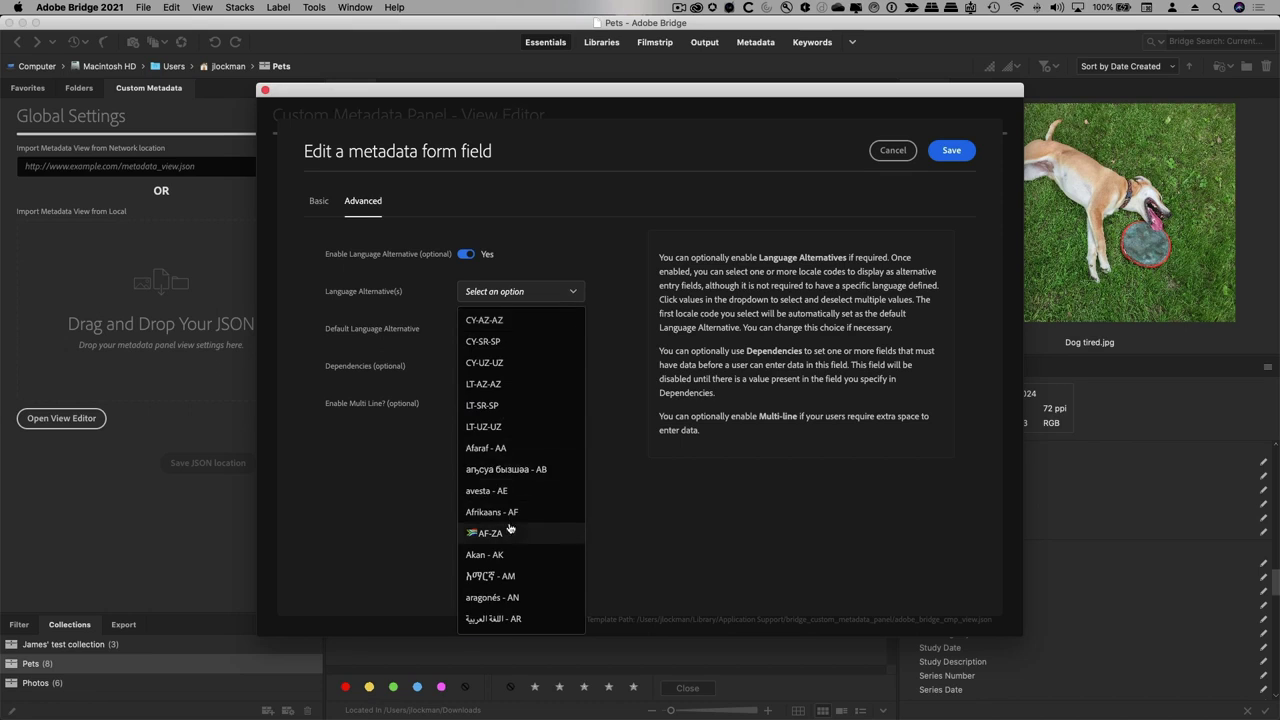
pyautogui.scroll(-3, 510, 535)
pyautogui.click(610, 307)
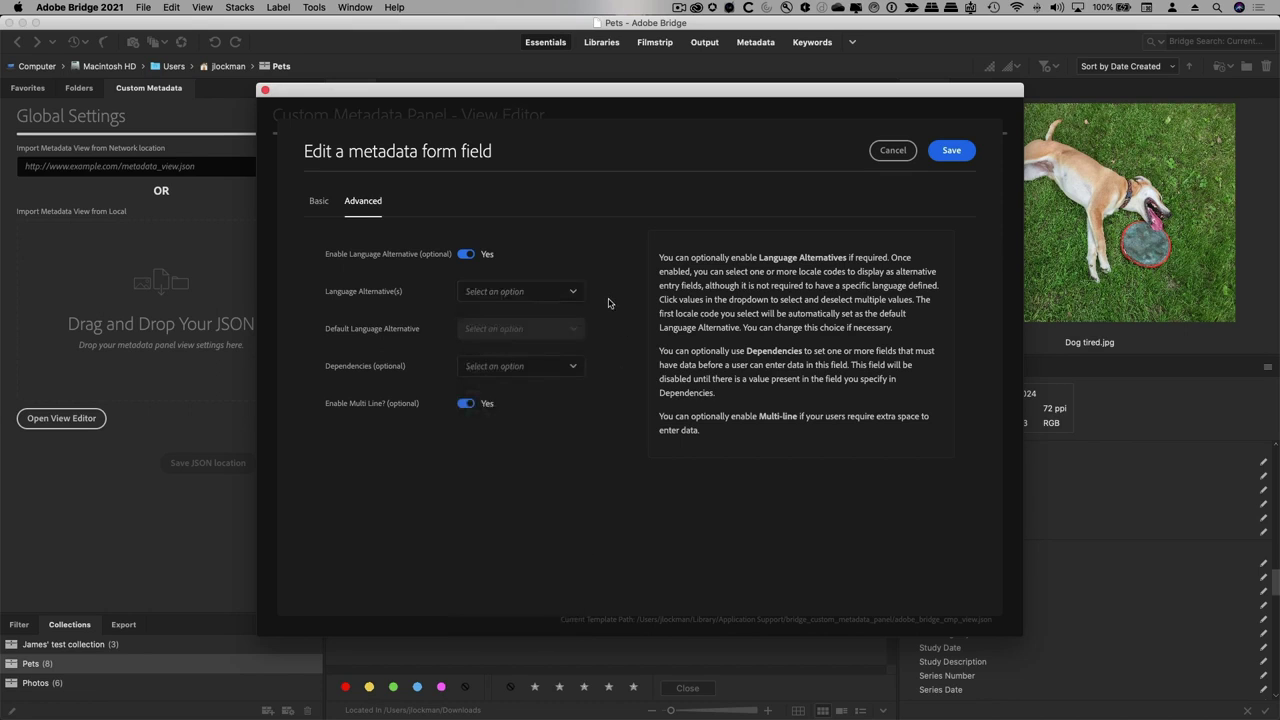
pyautogui.click(898, 152)
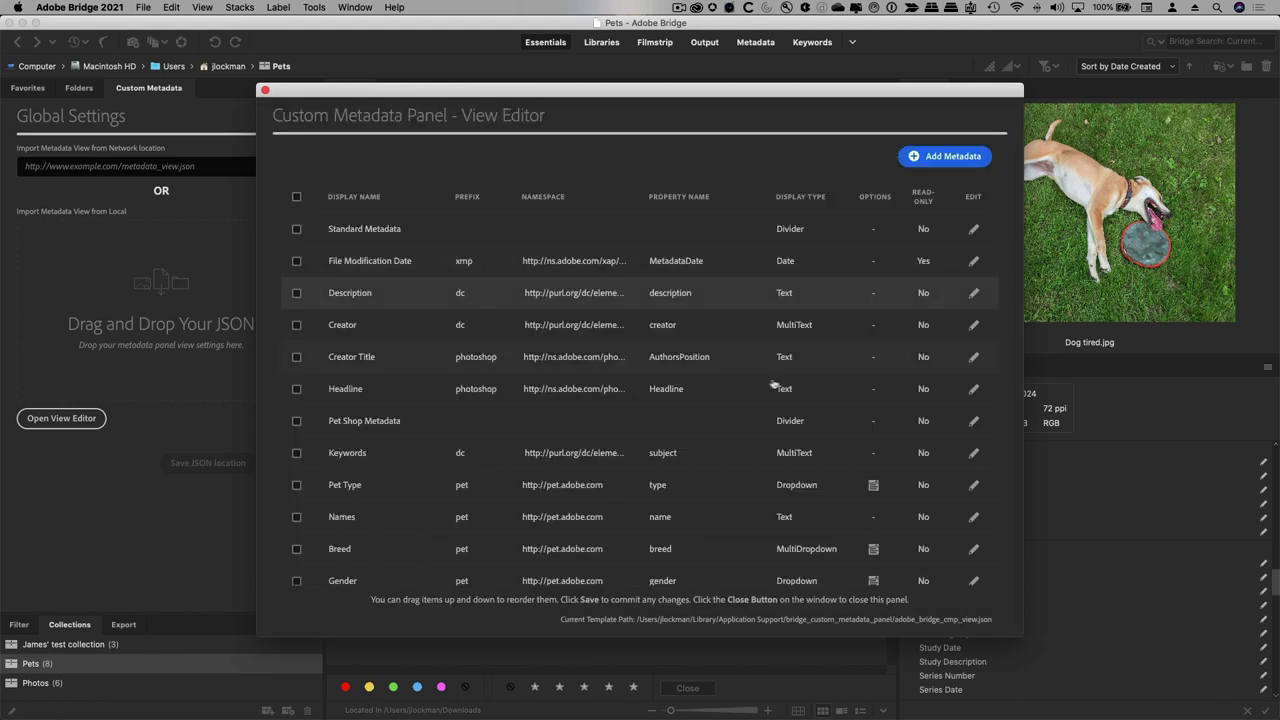
# Close the View Editor and Global Settings, check the panel in Photoshop, then return to Bridge
pyautogui.scroll(-5, 947, 418)
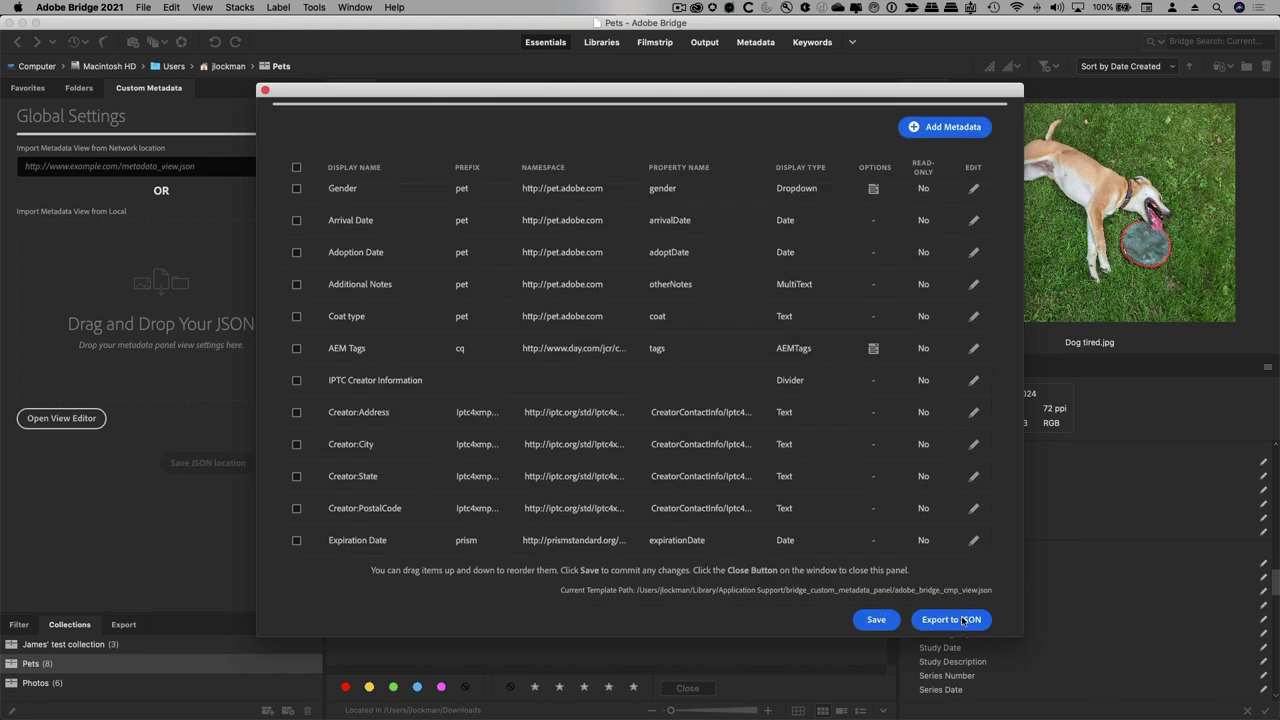
pyautogui.click(265, 90)
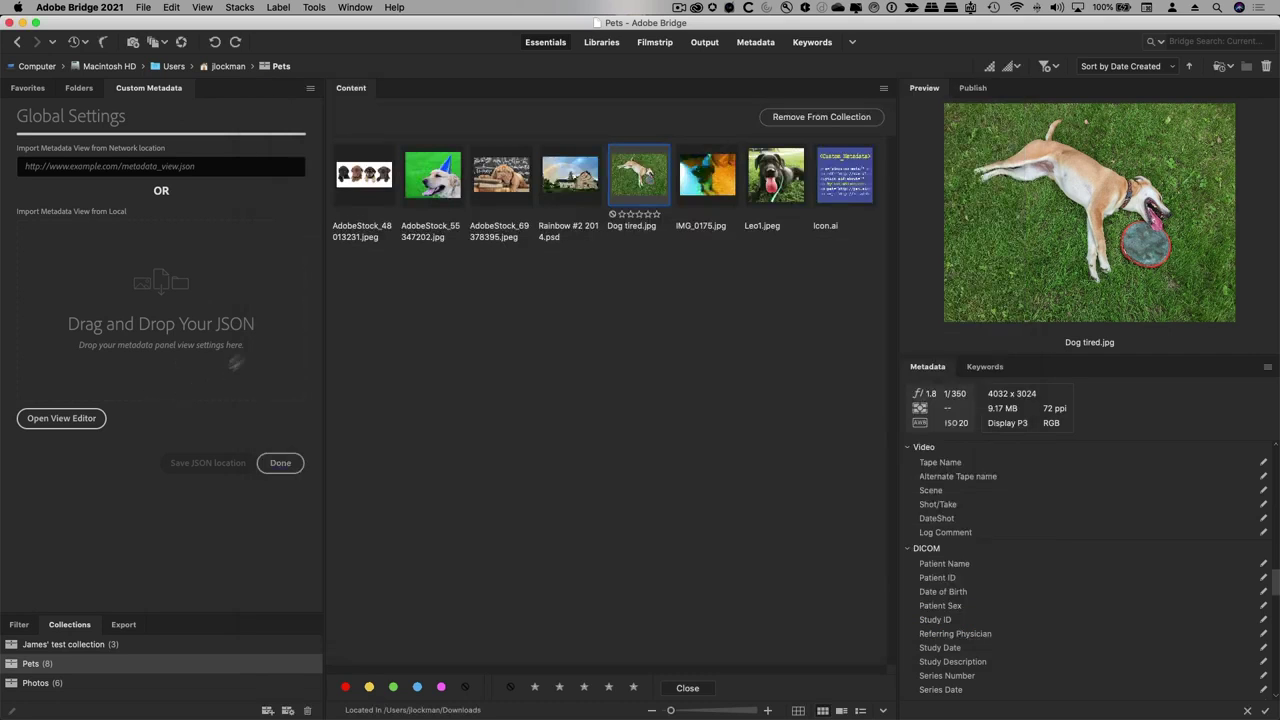
pyautogui.click(190, 166)
pyautogui.click(280, 463)
pyautogui.press('super+Tab')
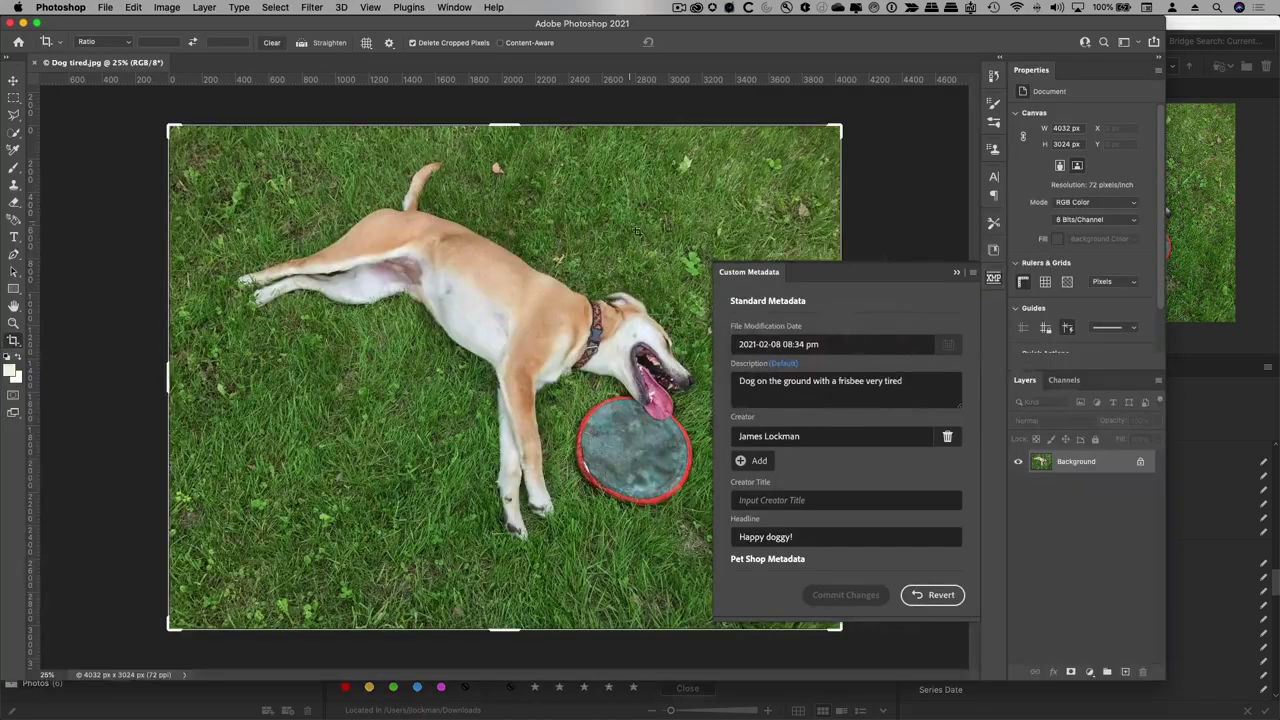
pyautogui.press('super+Tab')
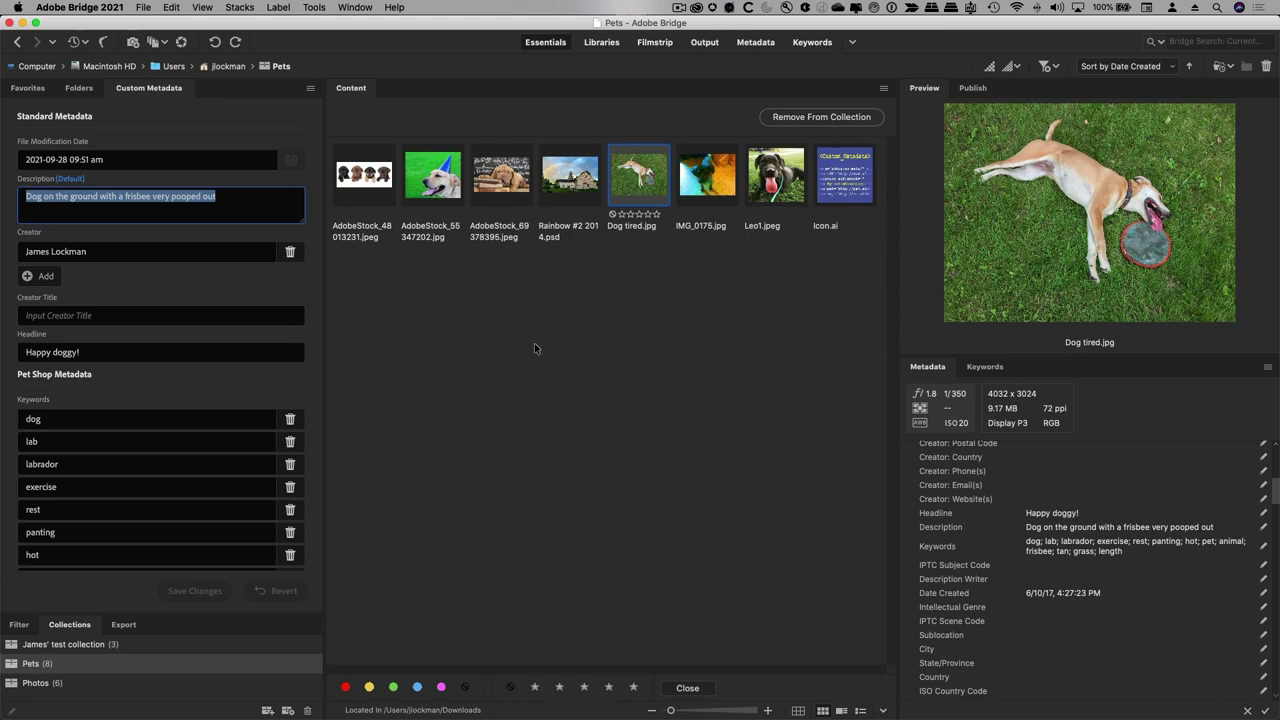
# Switch to Illustrator to see Icon.ai's Custom Metadata, with Description 'Application Icon'
pyautogui.press('super+Tab')
pyautogui.press('super+Tab')
pyautogui.press('super+Tab')
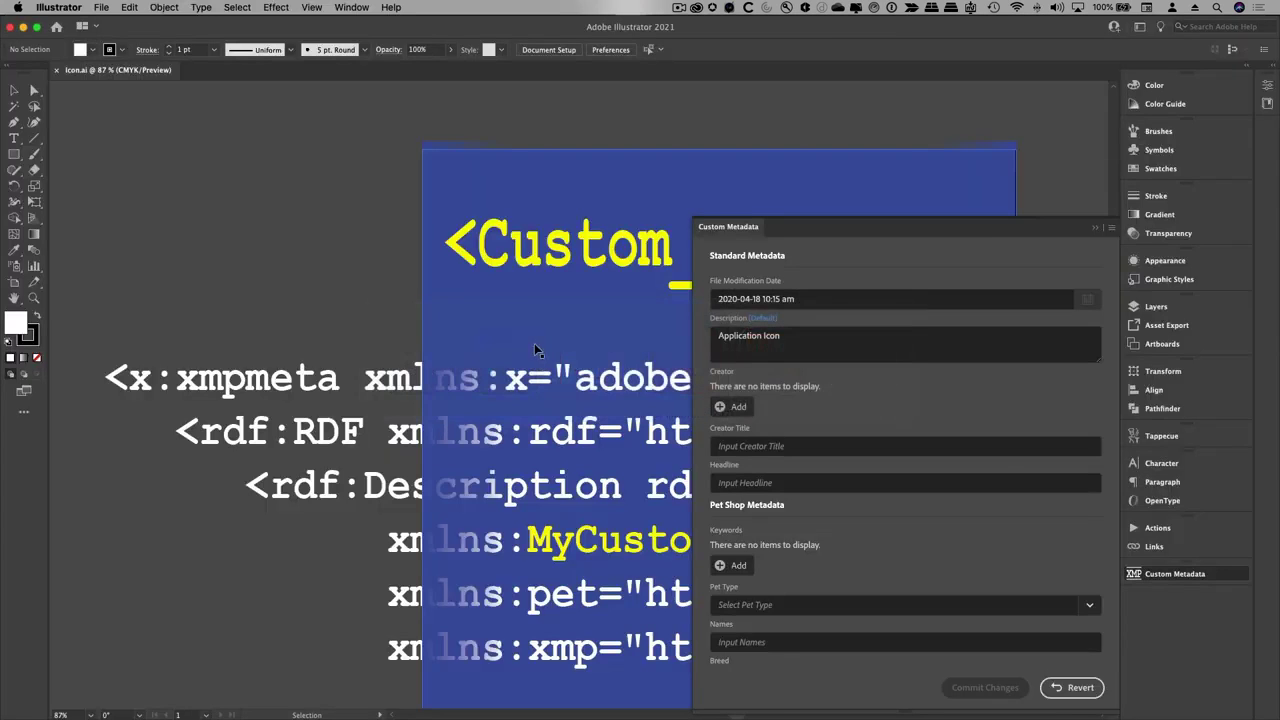